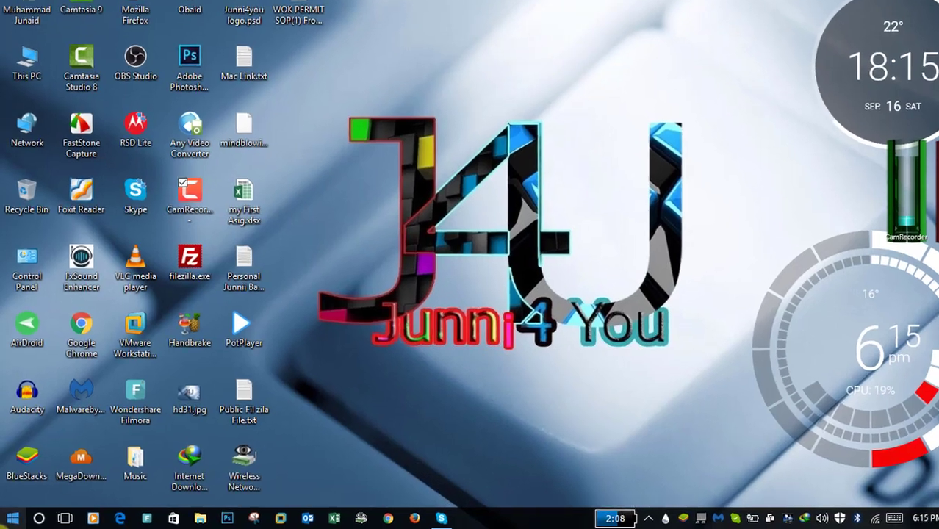
Step: Find and open Remote Desktop Connection, and clear the computer address it offers
{"action": "left_click", "coordinate": [12, 518]}
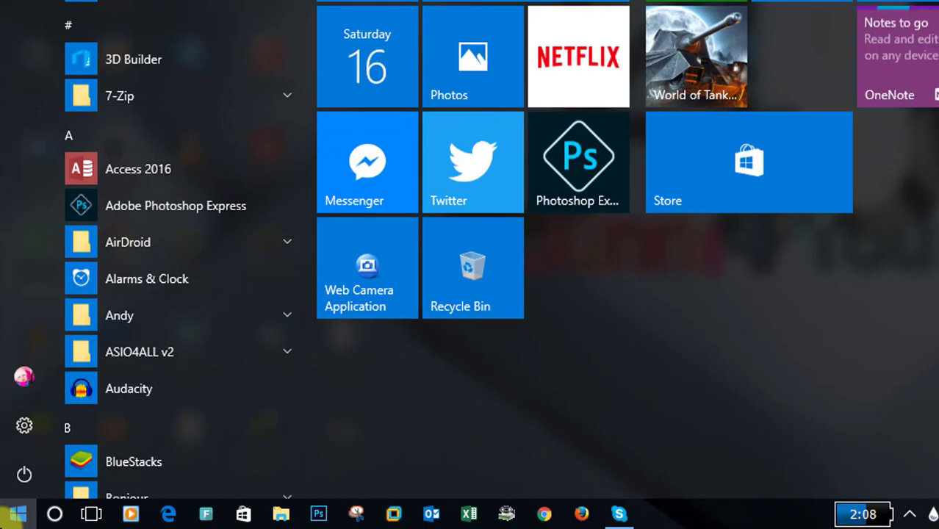
{"action": "left_click", "coordinate": [12, 517]}
{"action": "type", "text": "remote"}
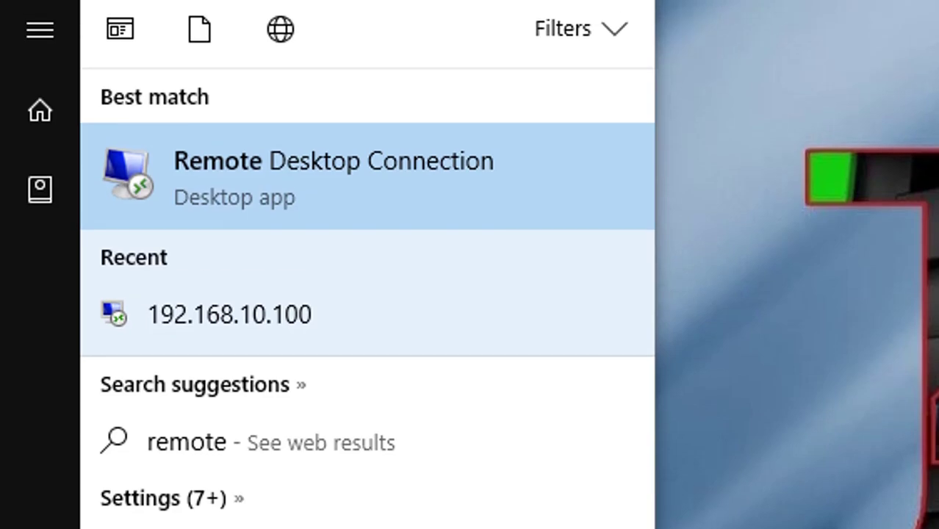
{"action": "left_click", "coordinate": [232, 182]}
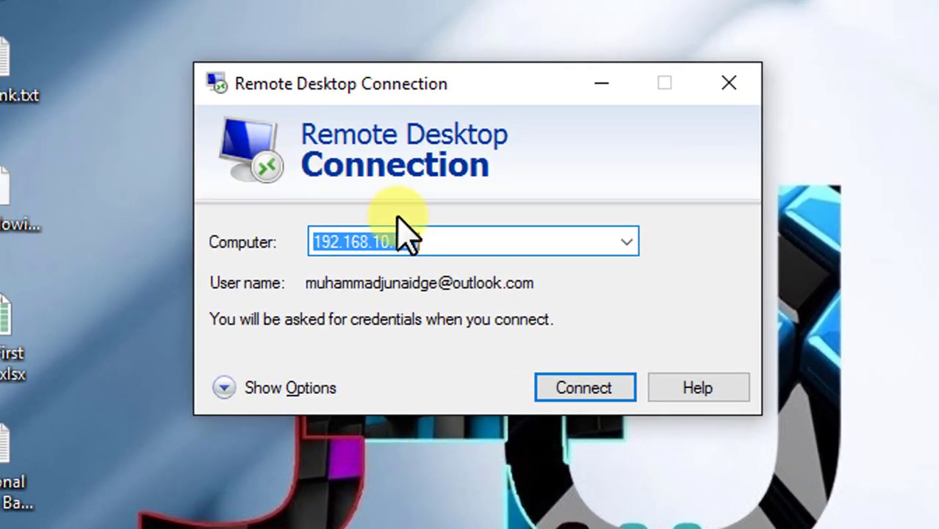
{"action": "left_click", "coordinate": [450, 239]}
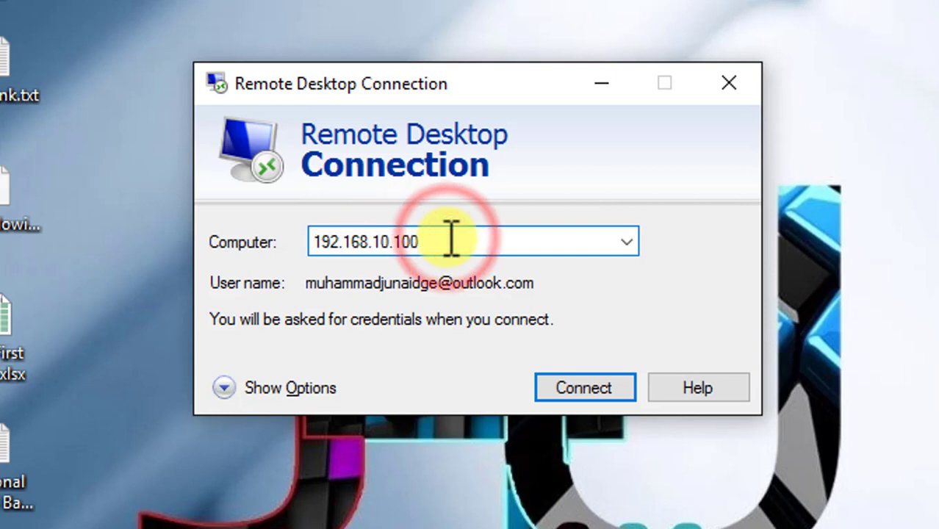
{"action": "double_click", "coordinate": [450, 239]}
{"action": "key", "text": "BackSpace"}
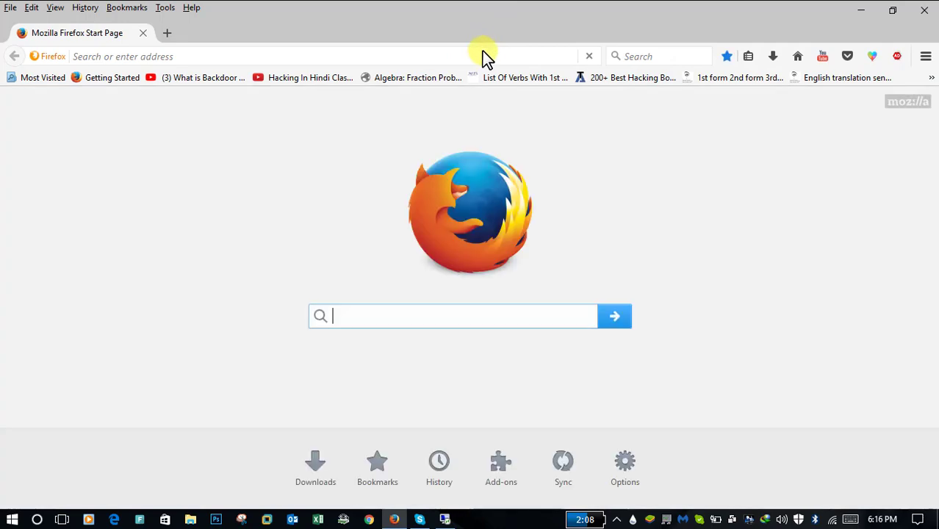
Step: Open google.com.pk in Firefox
{"action": "left_click", "coordinate": [482, 50]}
{"action": "type", "text": "google.com.pk/"}
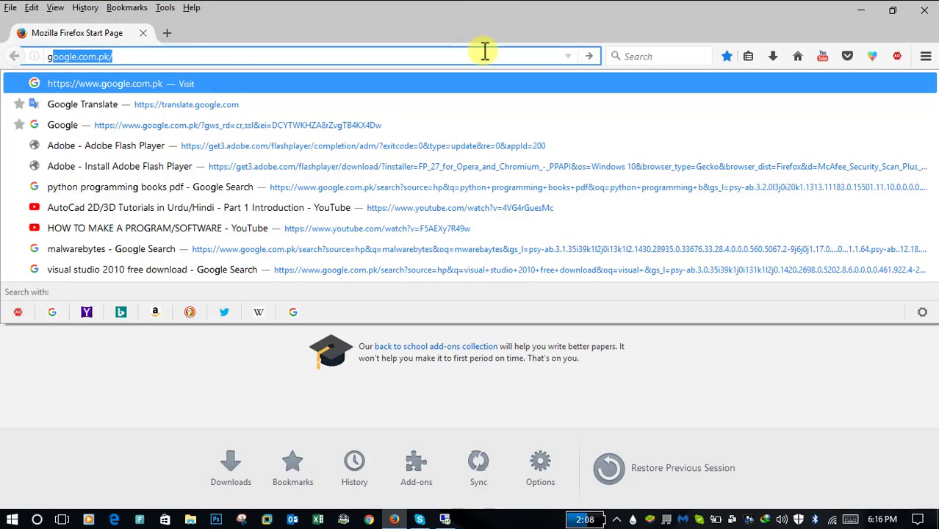
{"action": "key", "text": "Return"}
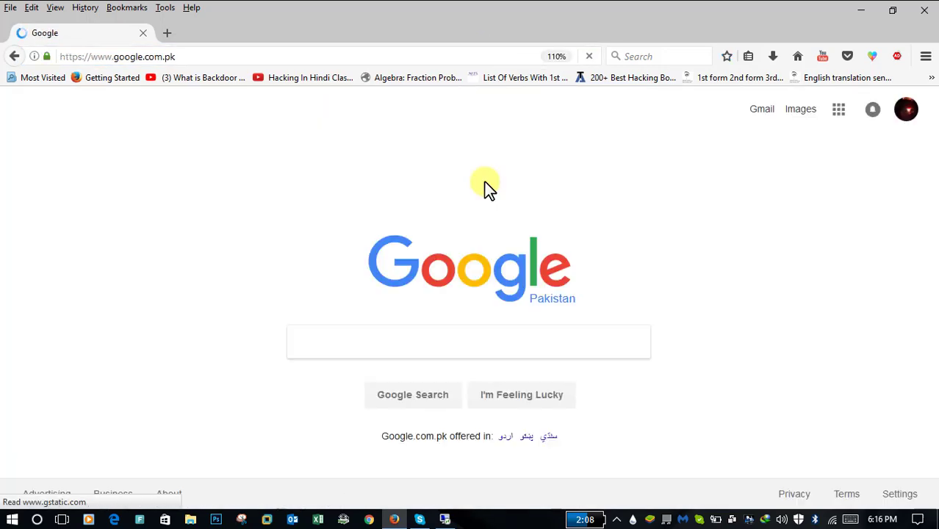
Step: Search Google for "network watcher" and open the FileHippo download page for Wireless Network Watcher 2.13
{"action": "left_click", "coordinate": [378, 346]}
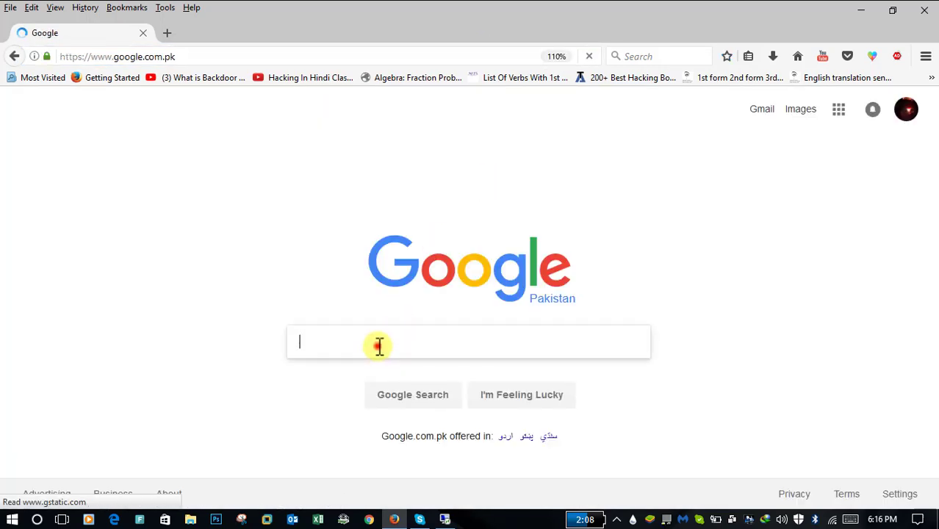
{"action": "type", "text": "ne"}
{"action": "type", "text": "twor"}
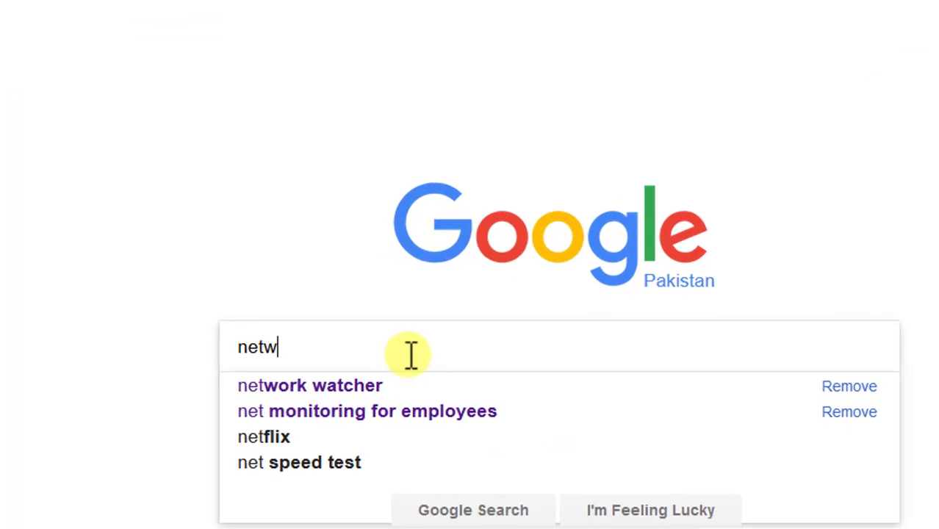
{"action": "type", "text": "k"}
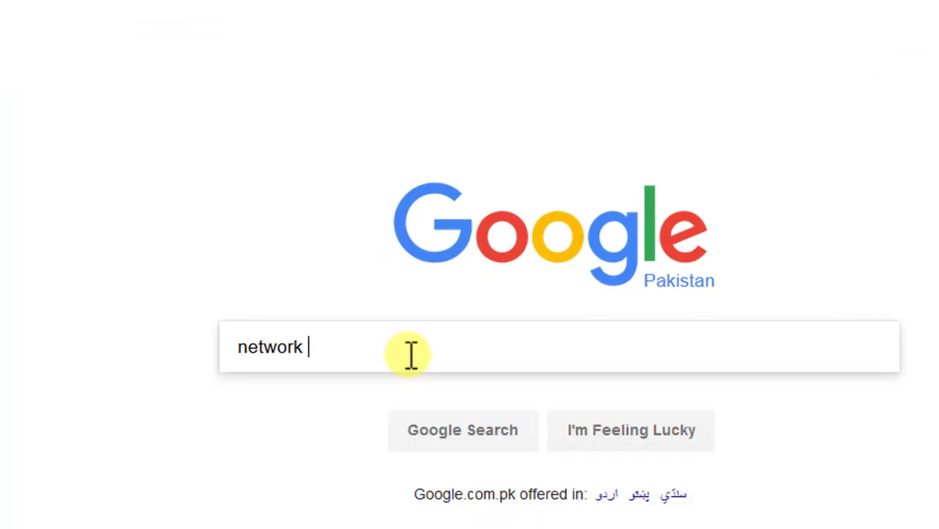
{"action": "key", "text": "Down"}
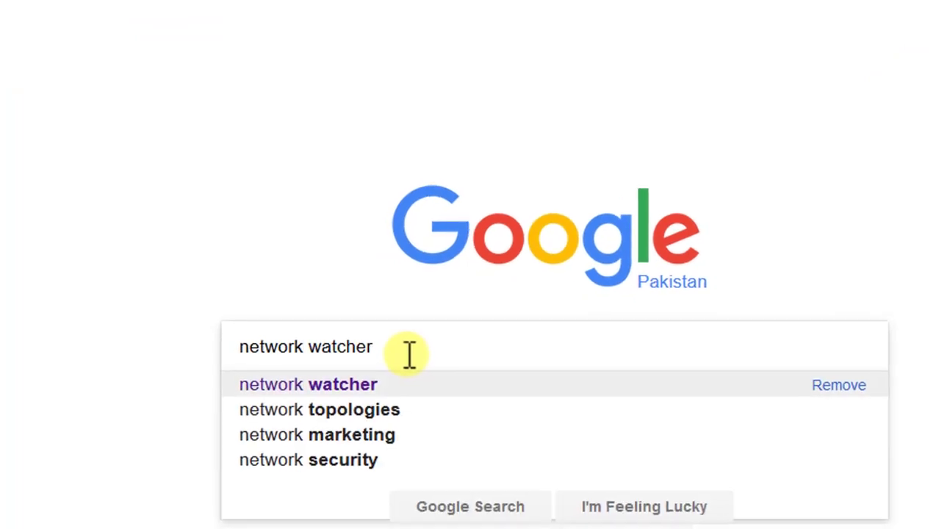
{"action": "key", "text": "Return"}
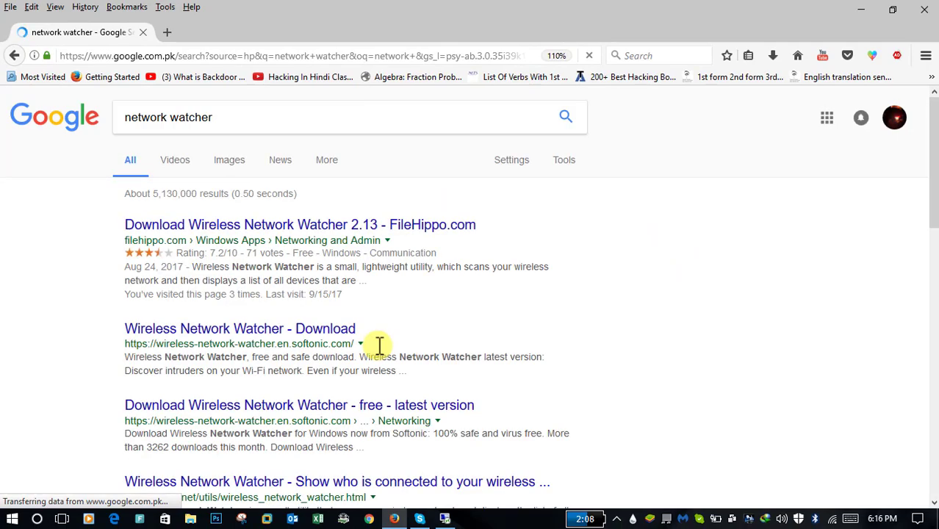
{"action": "left_click", "coordinate": [350, 230]}
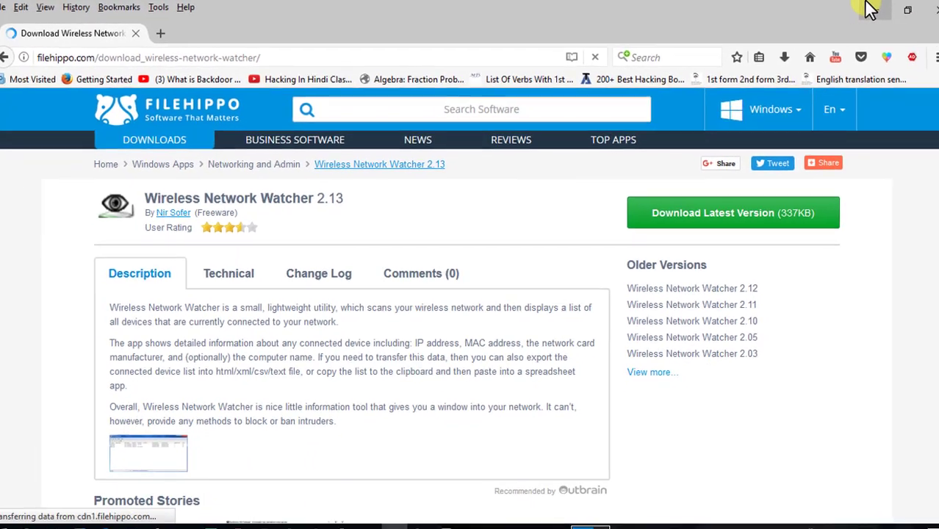
Step: Minimize the browser and launch the installed Wireless Network Watcher
{"action": "left_click", "coordinate": [868, 7]}
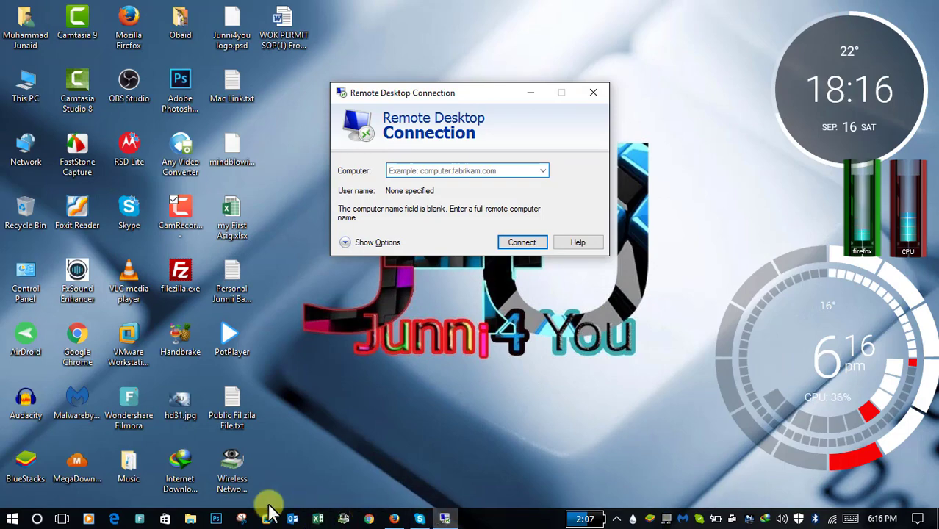
{"action": "left_click", "coordinate": [343, 518]}
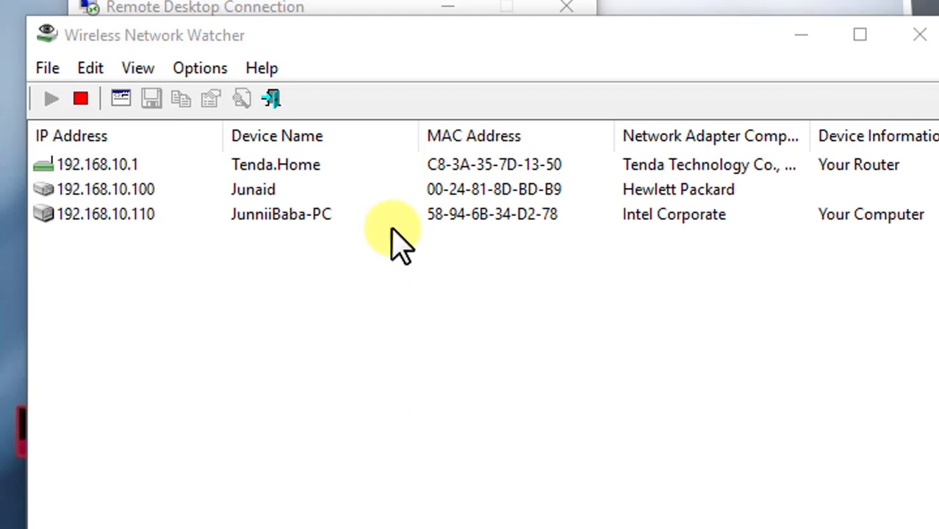
Step: Examine the IP address in the properties of the device marked as your computer
{"action": "left_click", "coordinate": [359, 207]}
{"action": "double_click", "coordinate": [359, 209]}
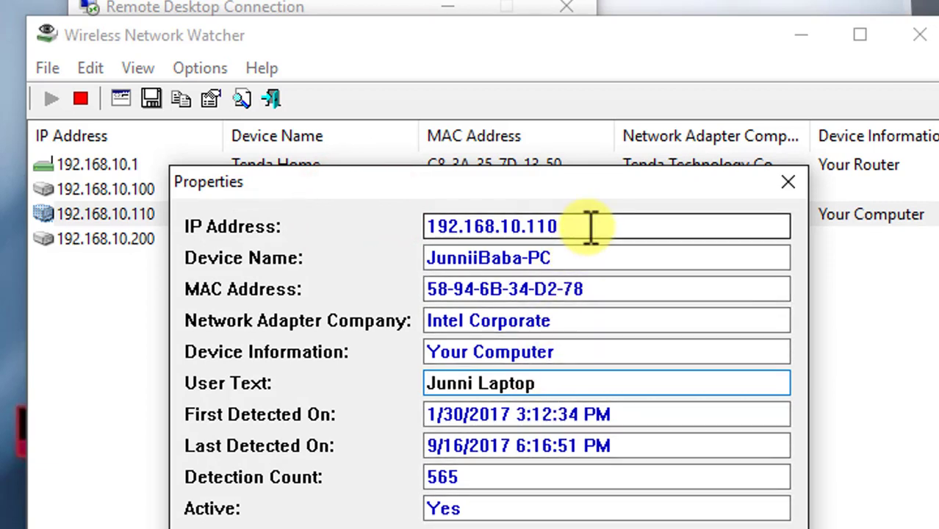
{"action": "left_click_drag", "start_coordinate": [591, 226], "coordinate": [401, 232]}
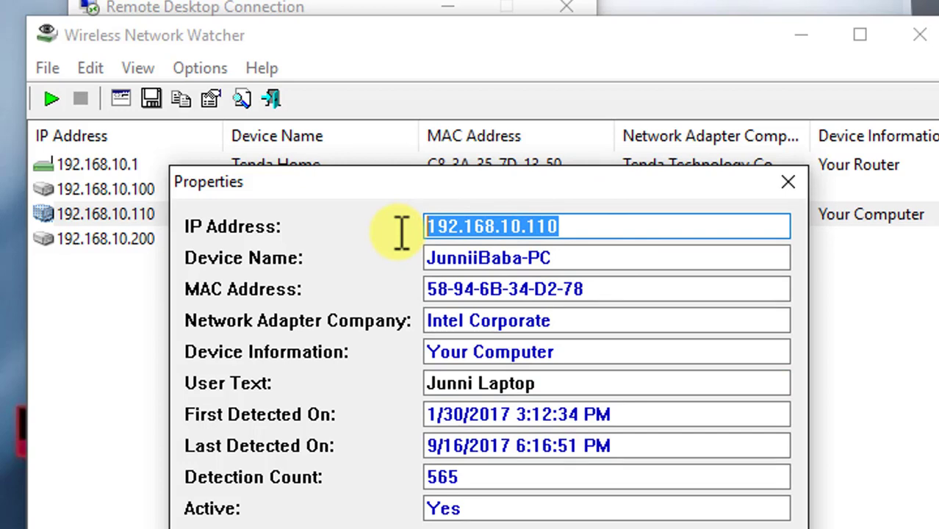
{"action": "left_click", "coordinate": [571, 211]}
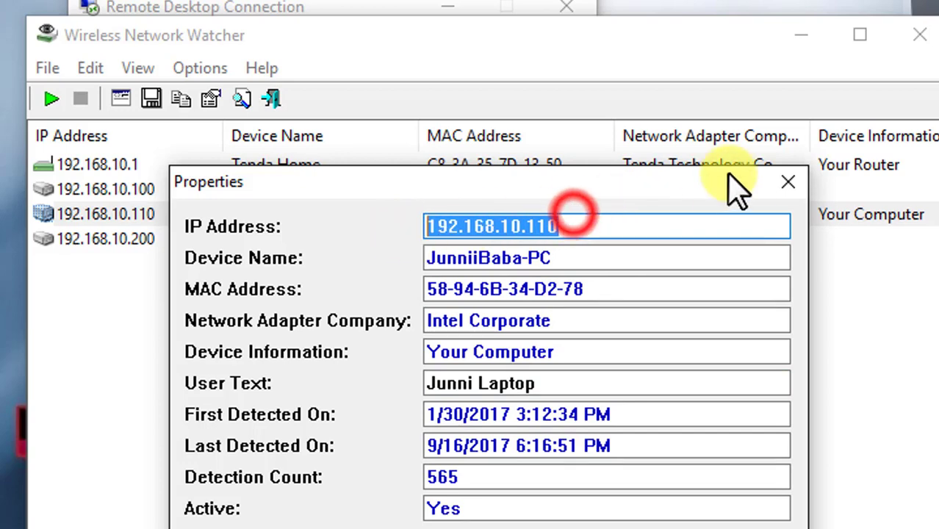
{"action": "left_click", "coordinate": [784, 183]}
Step: Copy the IP address 192.168.10.100 from that device's properties and close Wireless Network Watcher
{"action": "left_click", "coordinate": [473, 189]}
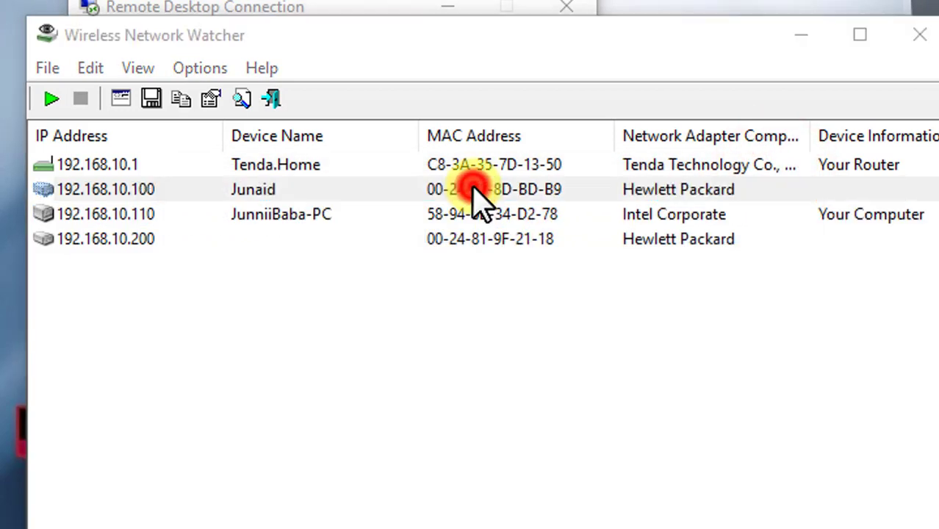
{"action": "double_click", "coordinate": [474, 190]}
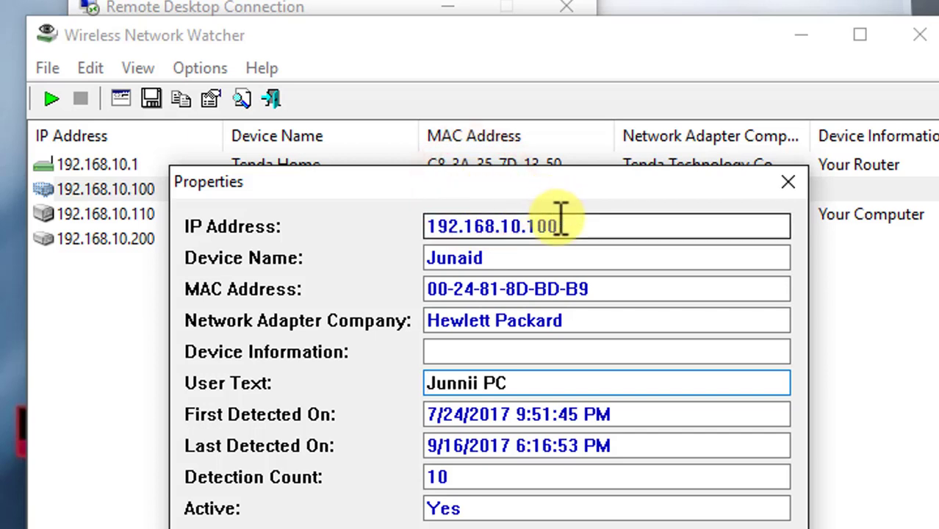
{"action": "left_click_drag", "start_coordinate": [562, 226], "coordinate": [371, 251]}
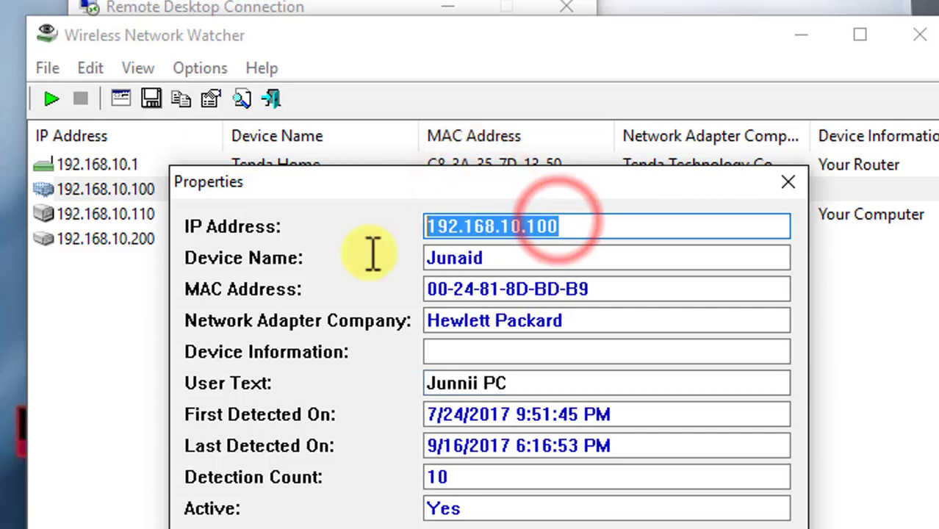
{"action": "right_click", "coordinate": [511, 234]}
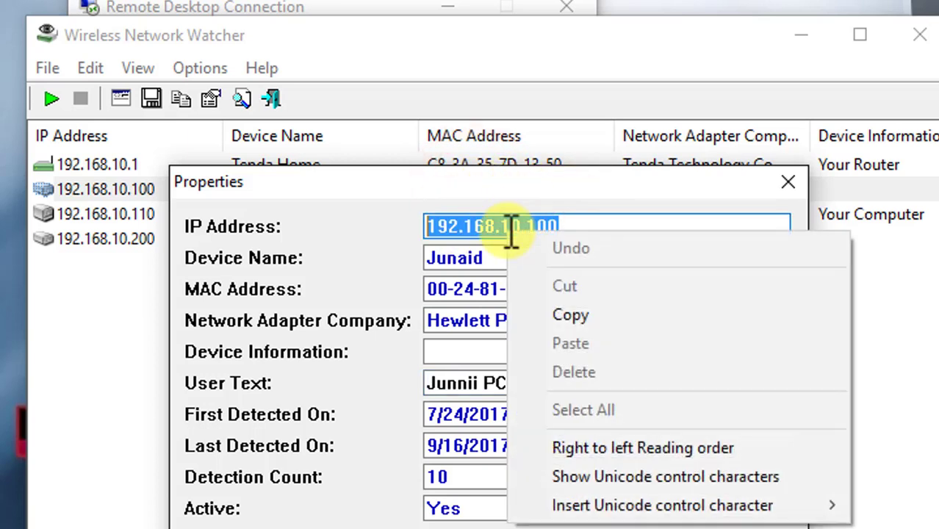
{"action": "left_click", "coordinate": [541, 315]}
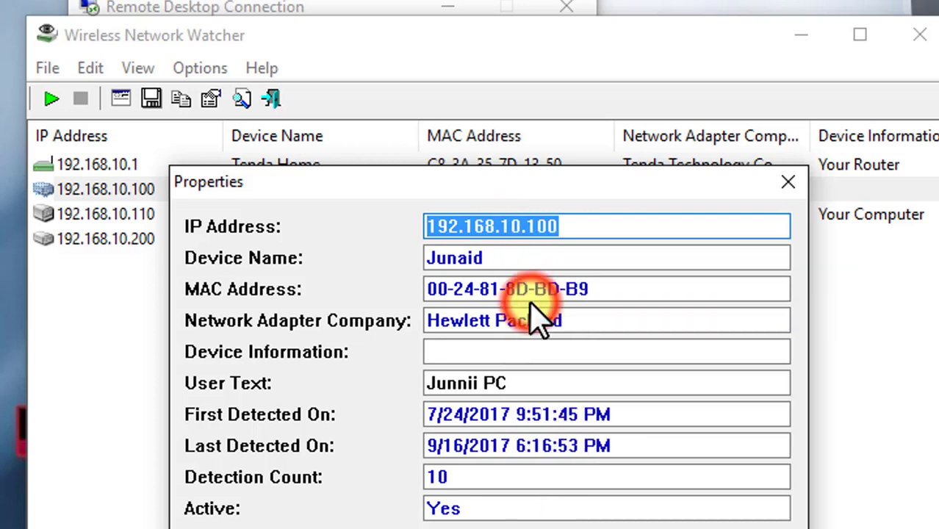
{"action": "left_click", "coordinate": [716, 523]}
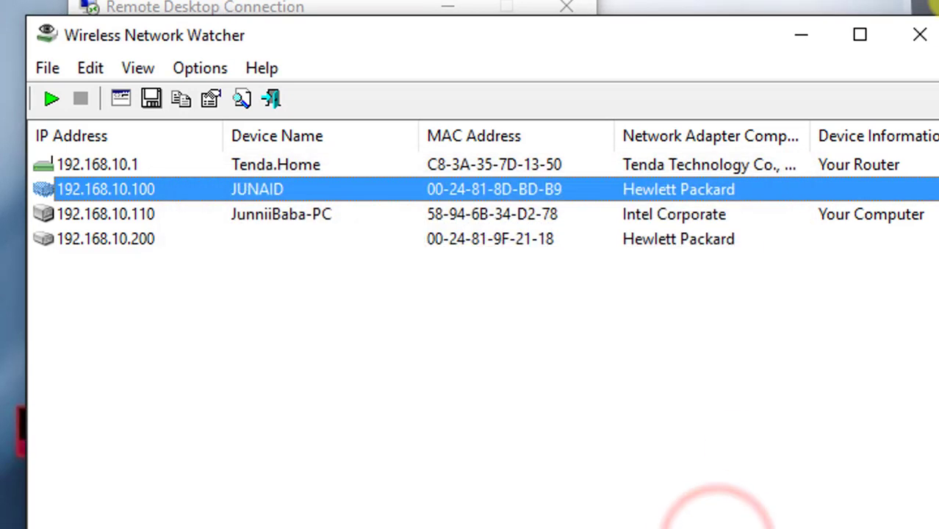
{"action": "left_click", "coordinate": [919, 35]}
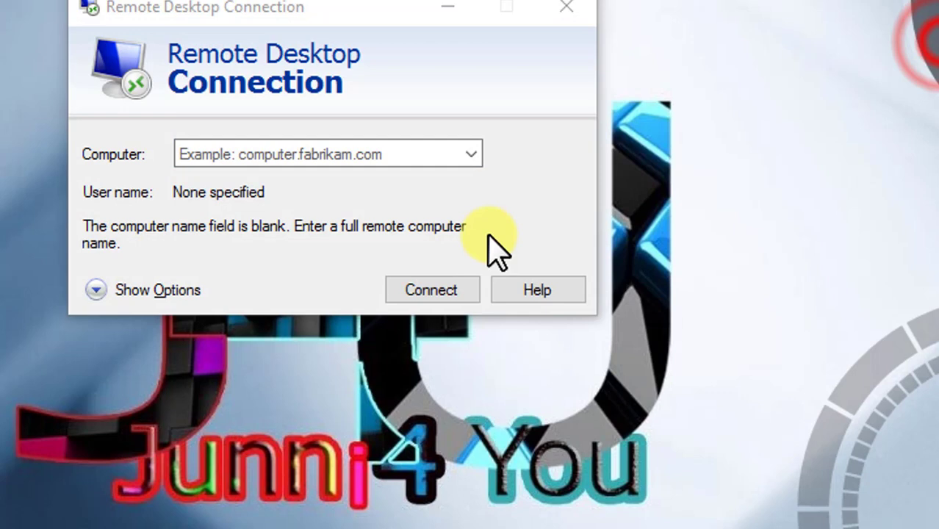
Step: Paste 192.168.10.100 as the computer to reach in Remote Desktop Connection and start connecting
{"action": "left_click", "coordinate": [352, 153]}
{"action": "right_click", "coordinate": [357, 154]}
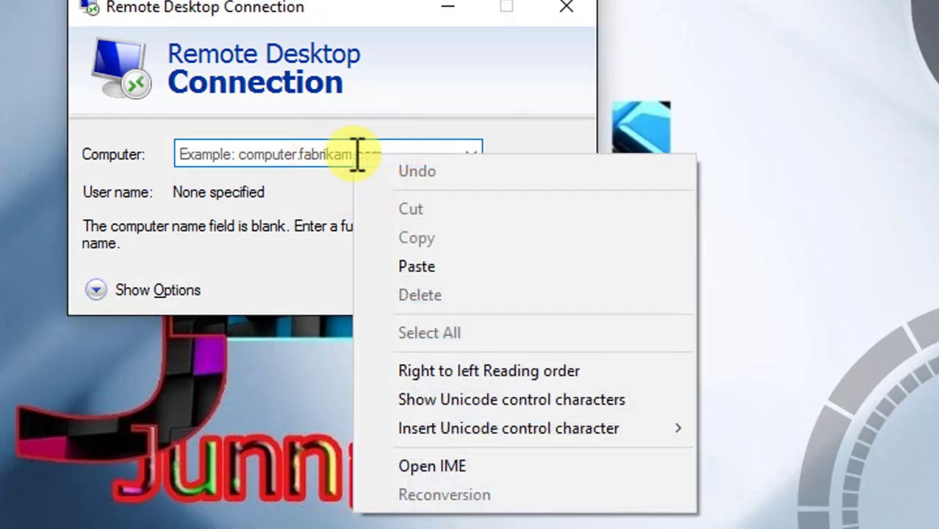
{"action": "left_click", "coordinate": [386, 268]}
{"action": "left_click", "coordinate": [423, 294]}
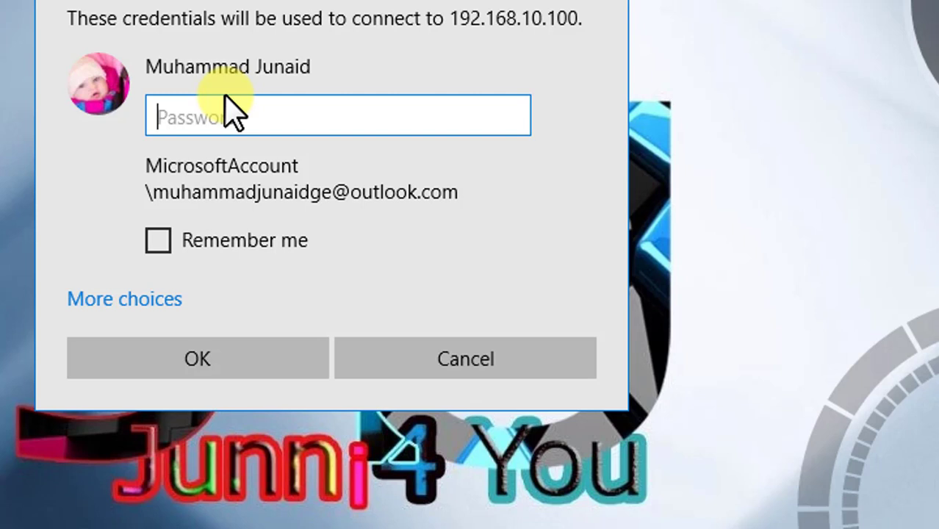
Step: Try to enter the account password in the credentials prompt
{"action": "key", "text": "Caps_Lock"}
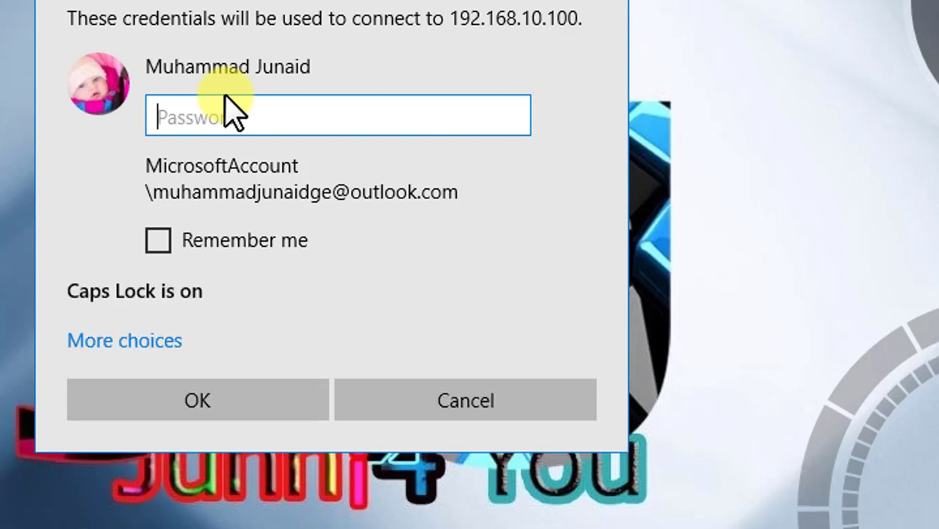
{"action": "type", "text": "•"}
{"action": "key", "text": "Caps_Lock"}
{"action": "type", "text": "••••••"}
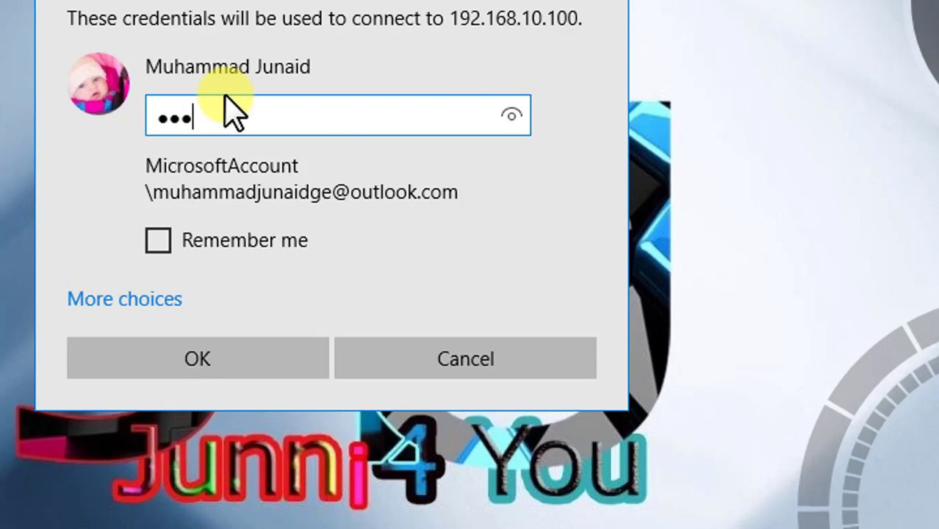
Step: Replace the entered text with the account password for the remote computer and submit the credentials
{"action": "key", "text": "Caps_Lock"}
{"action": "key", "text": "ctrl+a"}
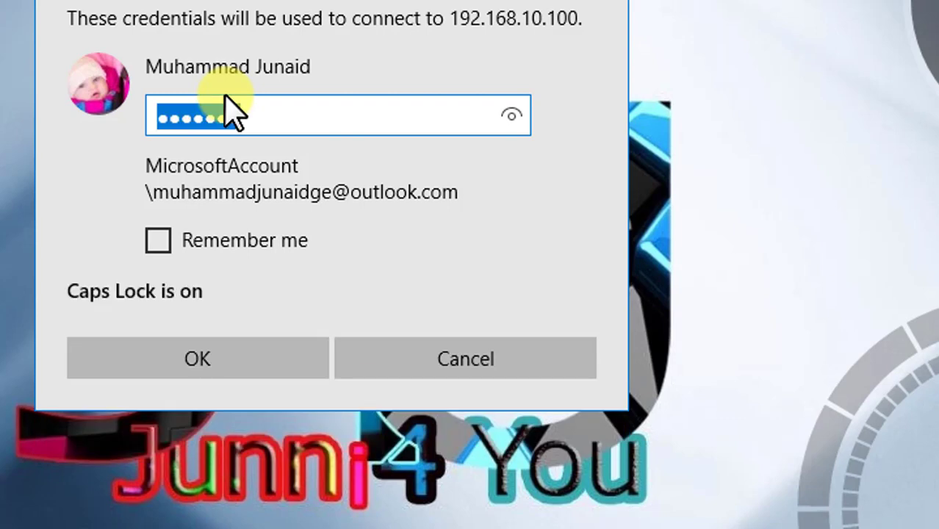
{"action": "type", "text": "•"}
{"action": "key", "text": "Caps_Lock"}
{"action": "type", "text": "•••"}
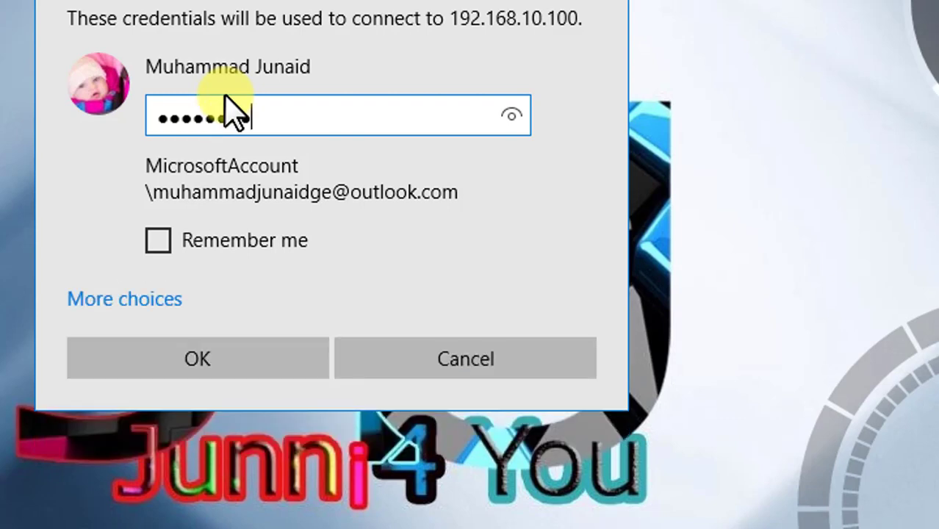
{"action": "key", "text": "Return"}
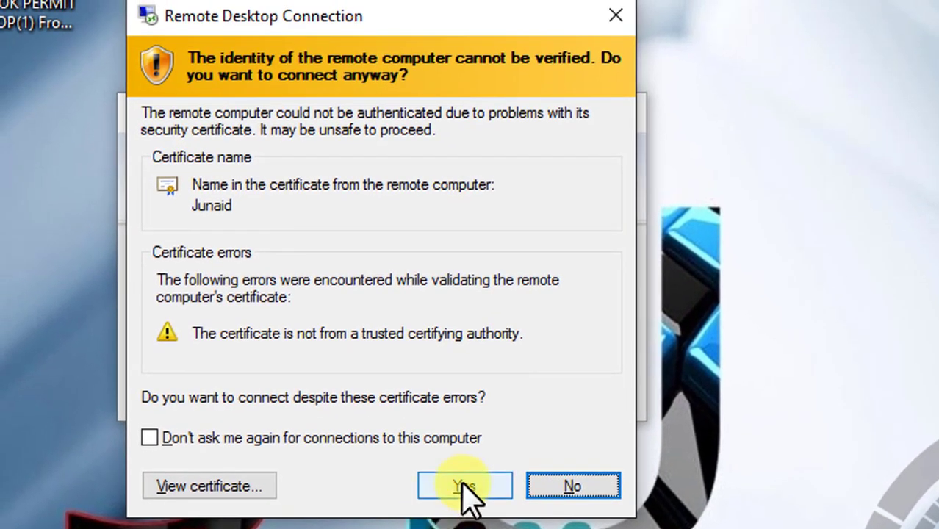
Step: Accept connecting despite the certificate errors, then enlarge the remote session window to full screen
{"action": "left_click", "coordinate": [465, 487]}
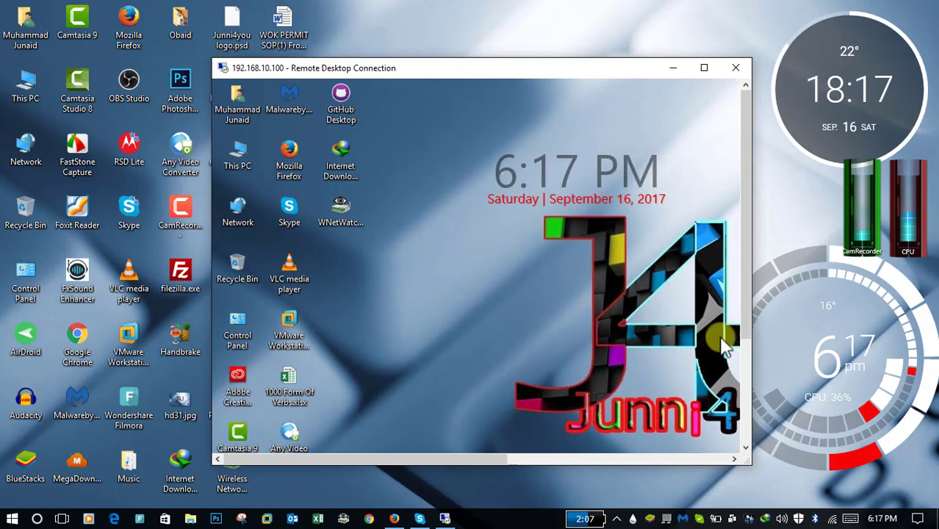
{"action": "left_click_drag", "start_coordinate": [747, 461], "coordinate": [867, 485]}
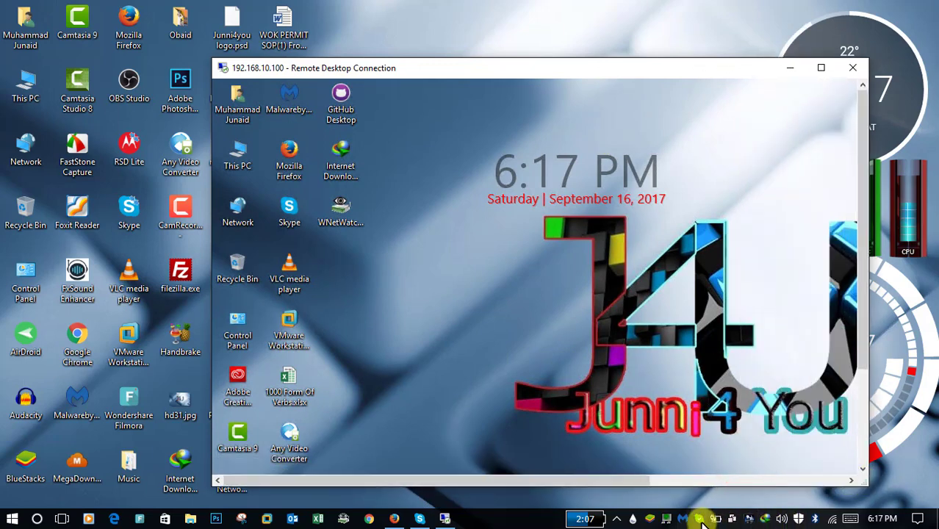
{"action": "left_click", "coordinate": [821, 68]}
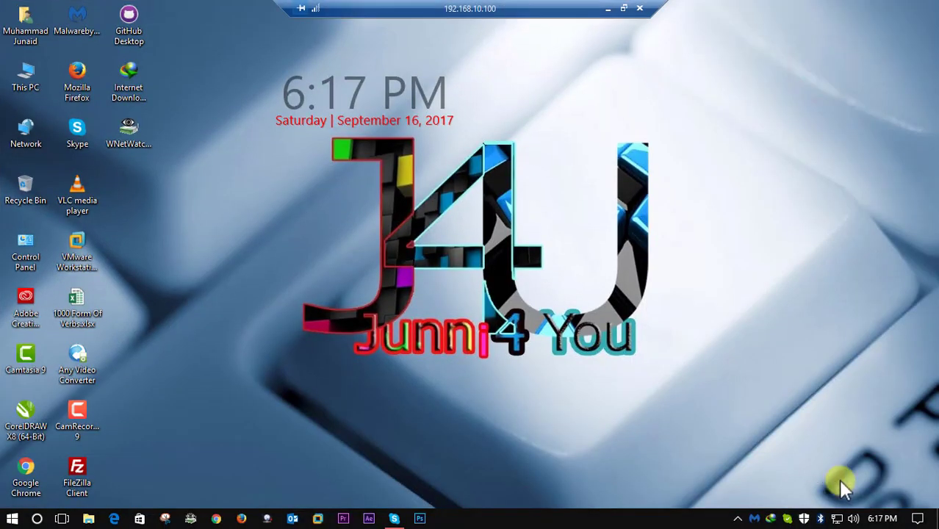
Step: Restore the full-screen remote session to a window and copy 1000 Form Of Verbs.xlsx from the remote desktop
{"action": "left_click", "coordinate": [623, 8]}
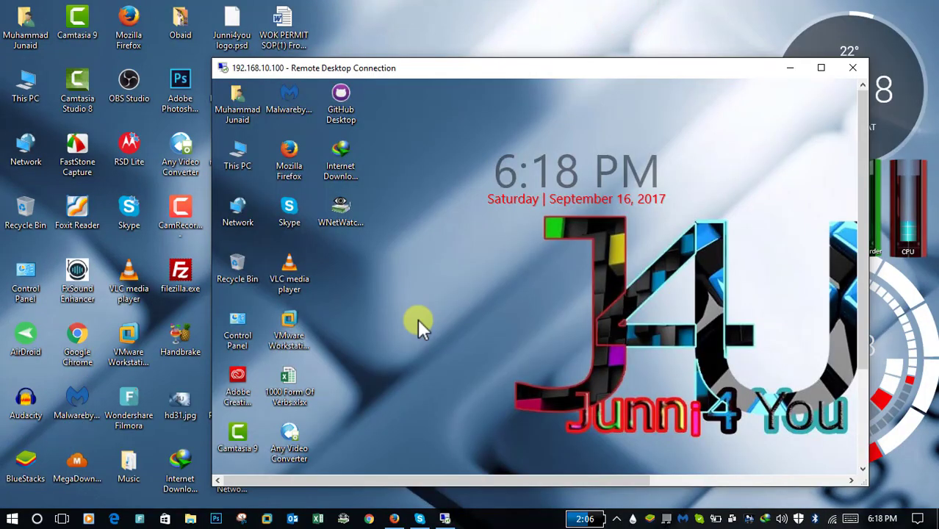
{"action": "right_click", "coordinate": [301, 402]}
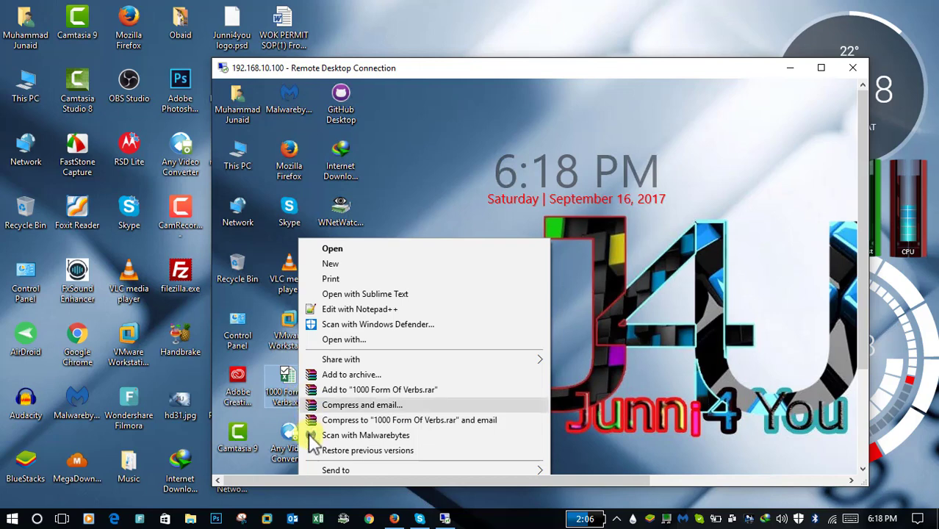
{"action": "left_click_drag", "start_coordinate": [863, 221], "coordinate": [865, 267]}
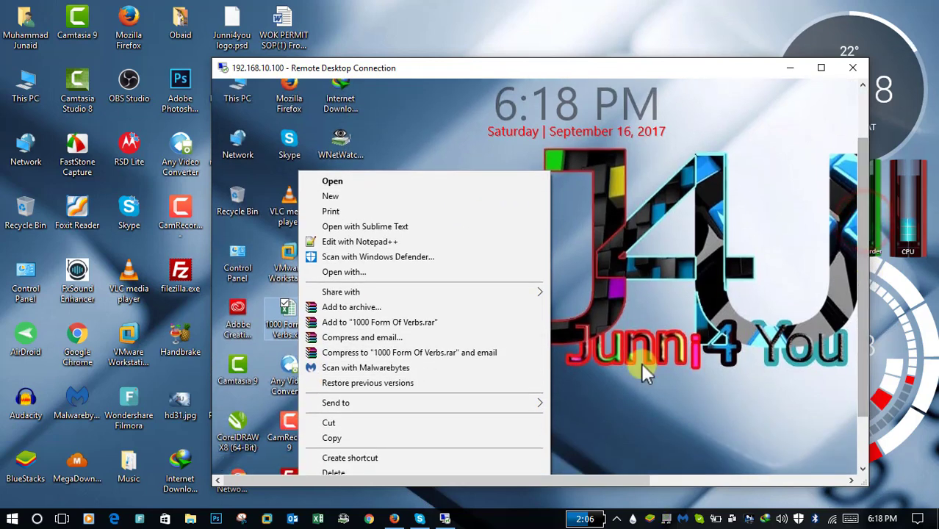
{"action": "left_click", "coordinate": [413, 438]}
Step: Move the remote session window aside and paste the copied workbook onto the local desktop
{"action": "left_click_drag", "start_coordinate": [470, 62], "coordinate": [644, 121]}
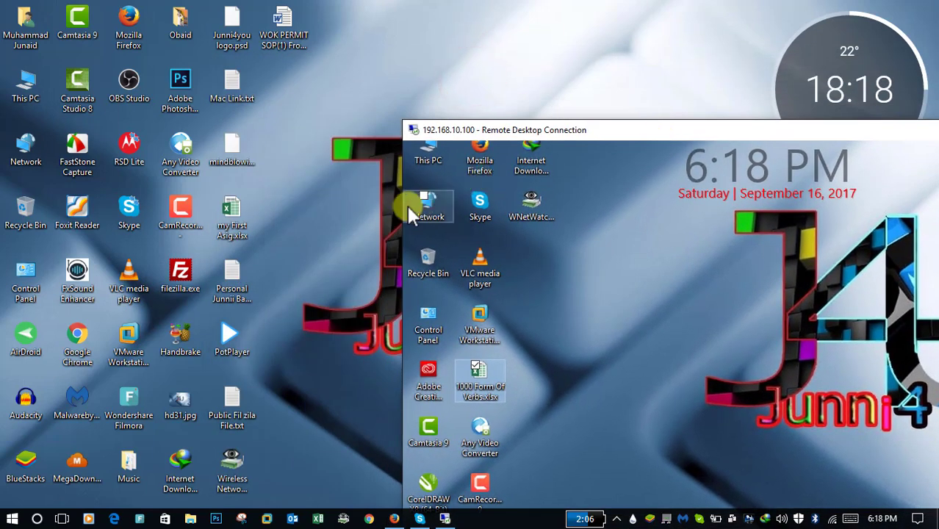
{"action": "left_click", "coordinate": [338, 211]}
{"action": "right_click", "coordinate": [337, 211]}
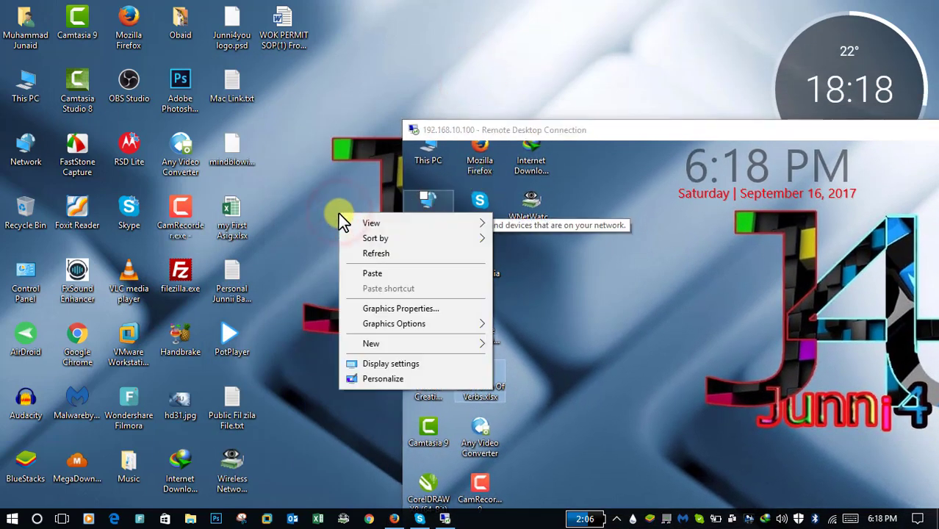
{"action": "left_click", "coordinate": [371, 273]}
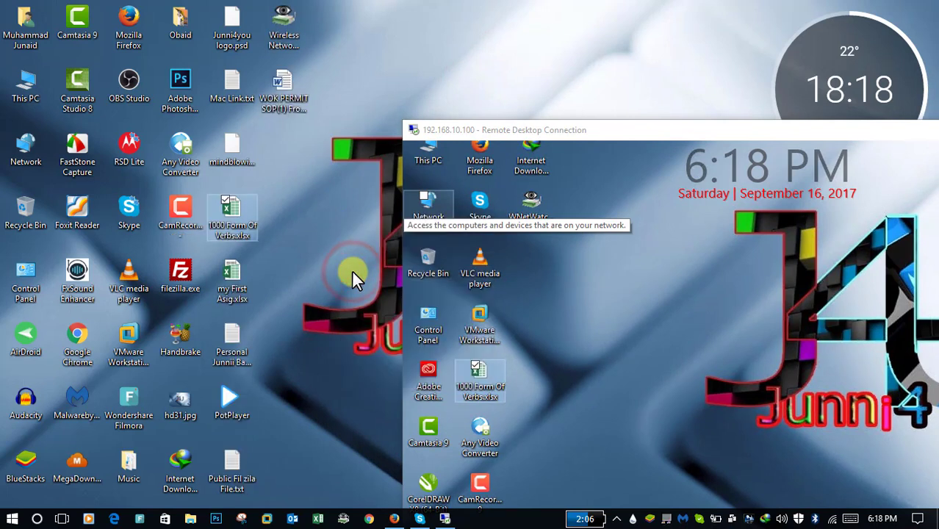
{"action": "left_click", "coordinate": [241, 220]}
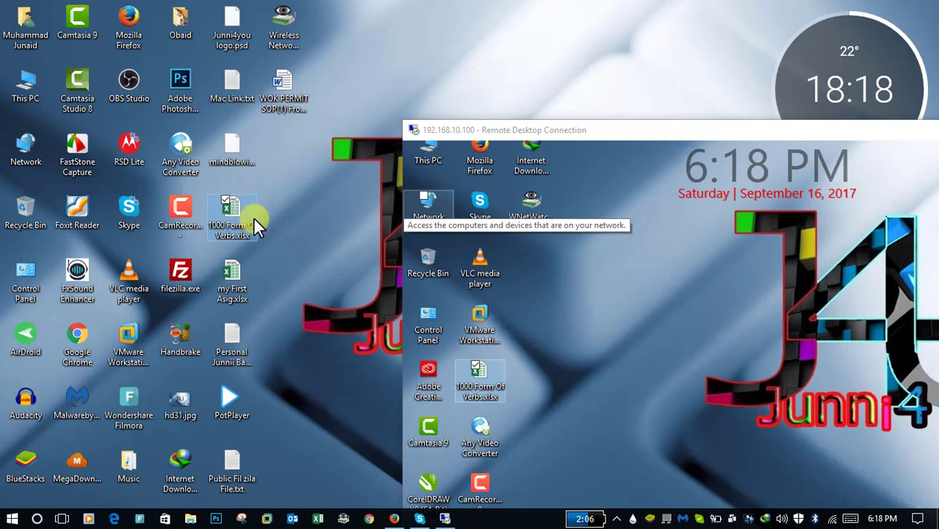
{"action": "left_click", "coordinate": [287, 226]}
Step: Reposition the remote session window near the middle of the local desktop so the whole window fits on screen
{"action": "left_click_drag", "start_coordinate": [677, 131], "coordinate": [606, 99]}
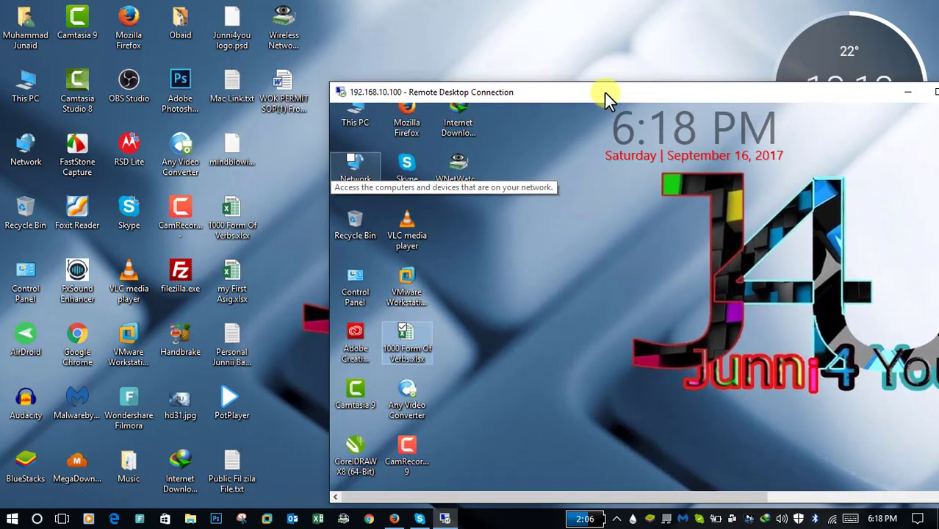
{"action": "left_click", "coordinate": [321, 326]}
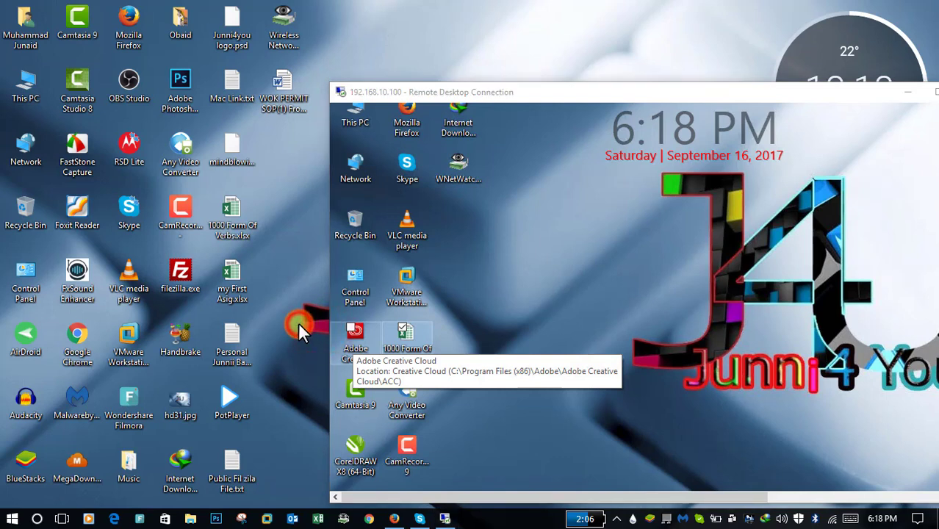
{"action": "left_click", "coordinate": [524, 279]}
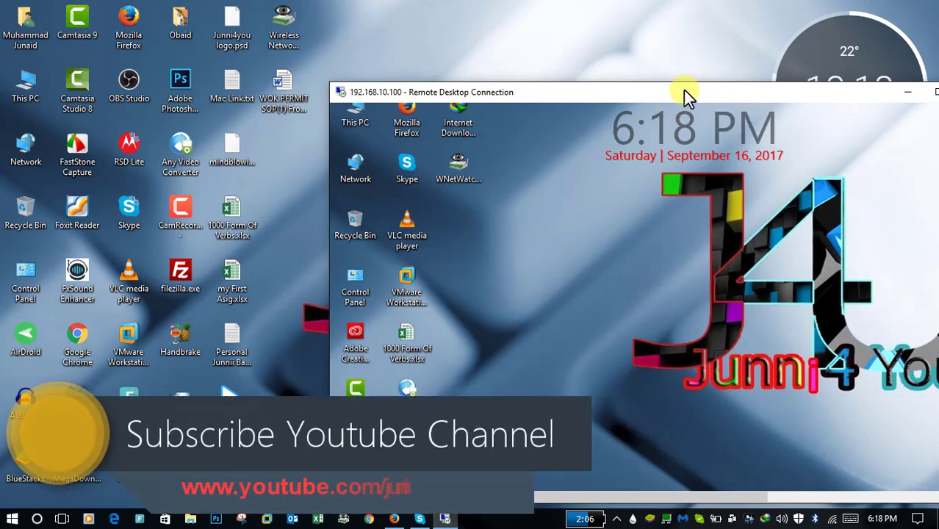
{"action": "left_click_drag", "start_coordinate": [681, 90], "coordinate": [515, 65]}
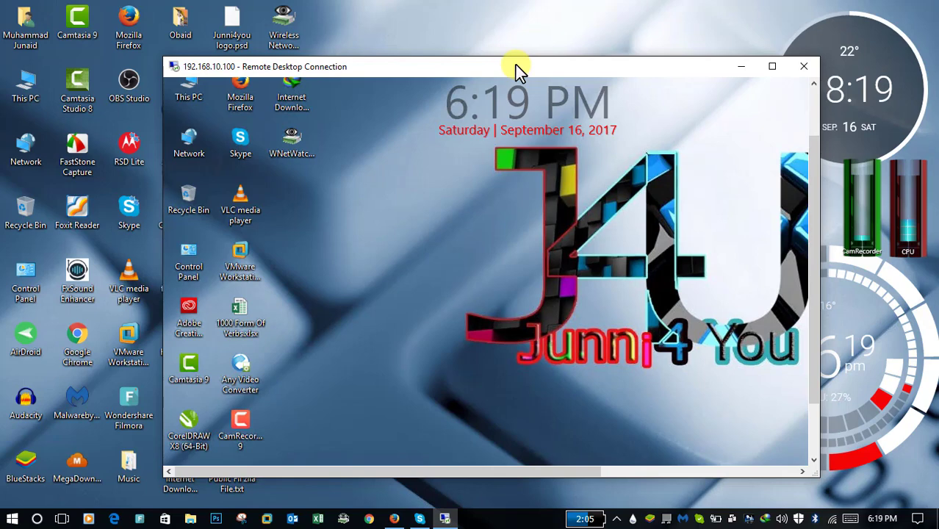
Step: Switch the remote session to full screen and return it to a window
{"action": "double_click", "coordinate": [515, 64]}
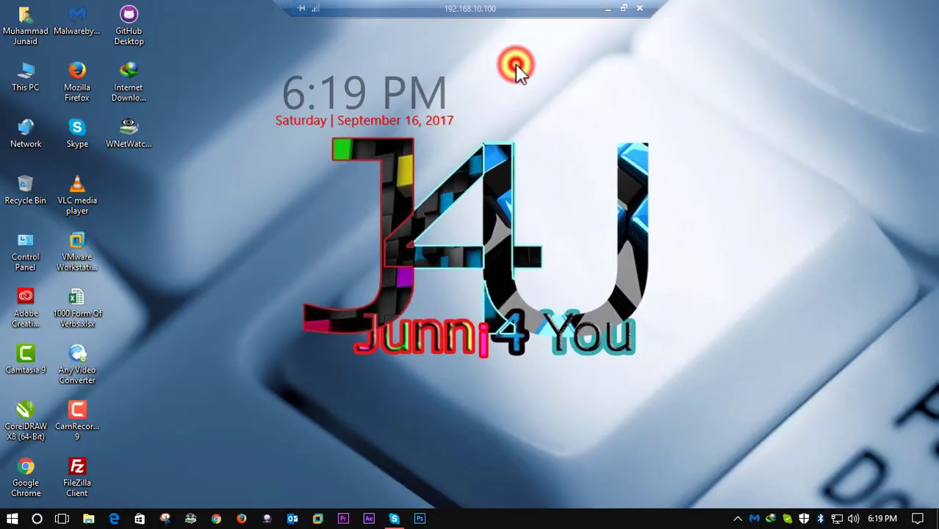
{"action": "left_click", "coordinate": [625, 9]}
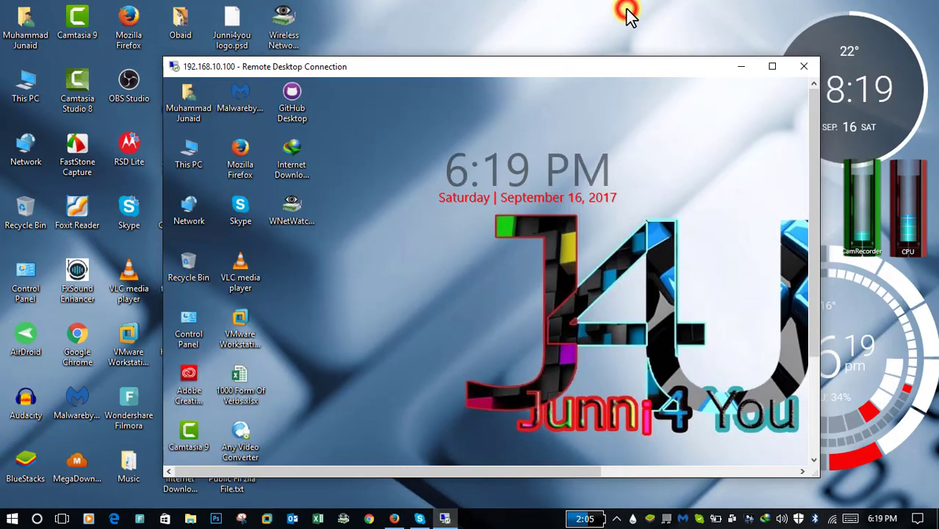
{"action": "left_click", "coordinate": [578, 69]}
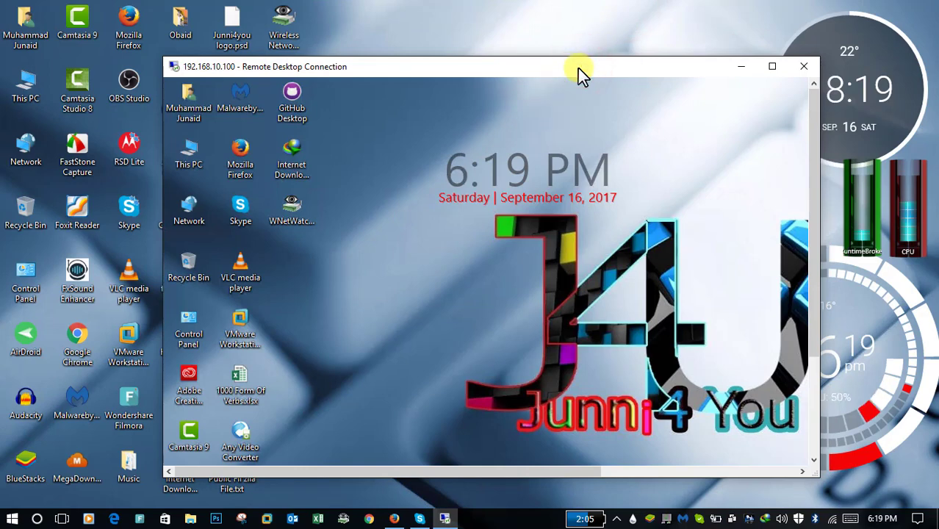